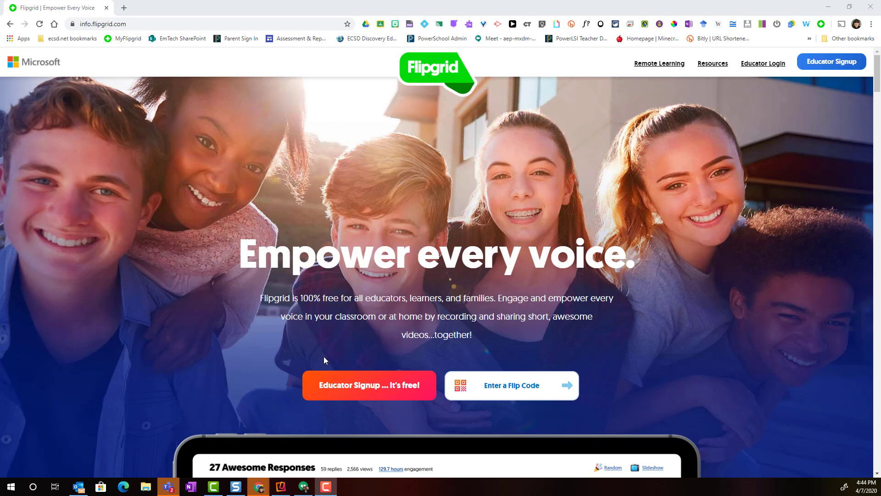
Step: Log in to Flipgrid as an educator using the school Google account
{"action": "left_click", "coordinate": [343, 387]}
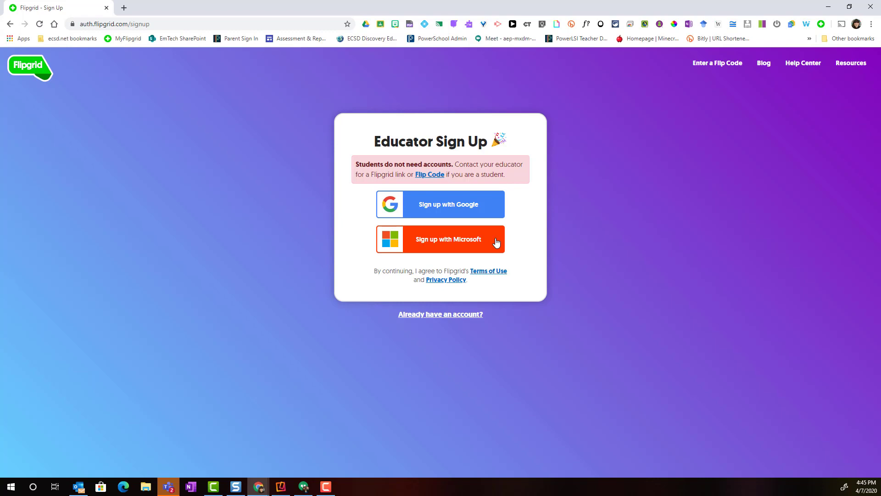
{"action": "left_click", "coordinate": [13, 27]}
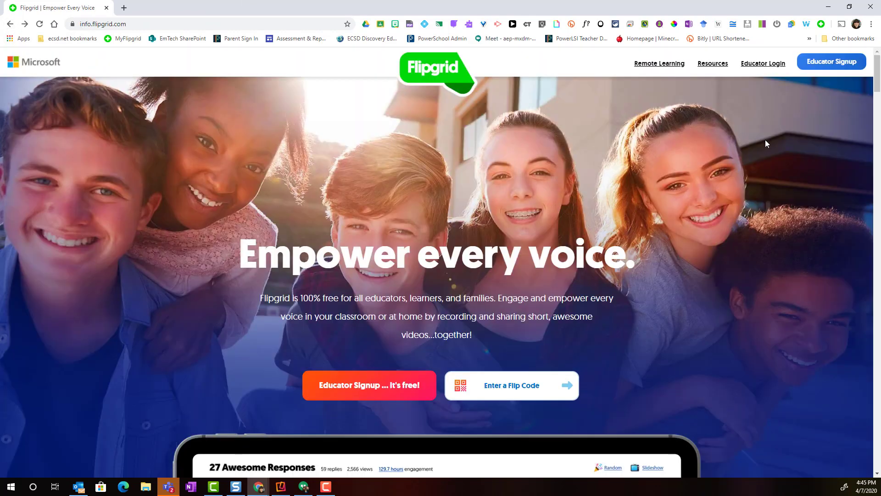
{"action": "left_click", "coordinate": [777, 67]}
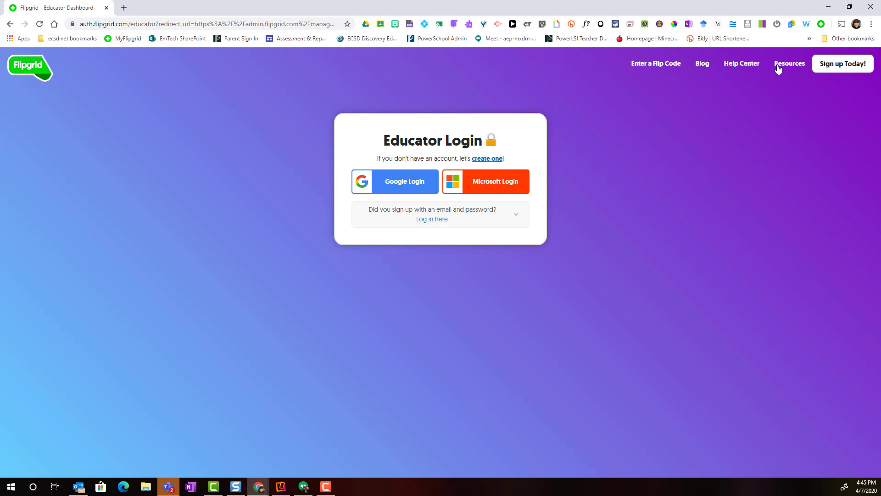
{"action": "left_click", "coordinate": [393, 179]}
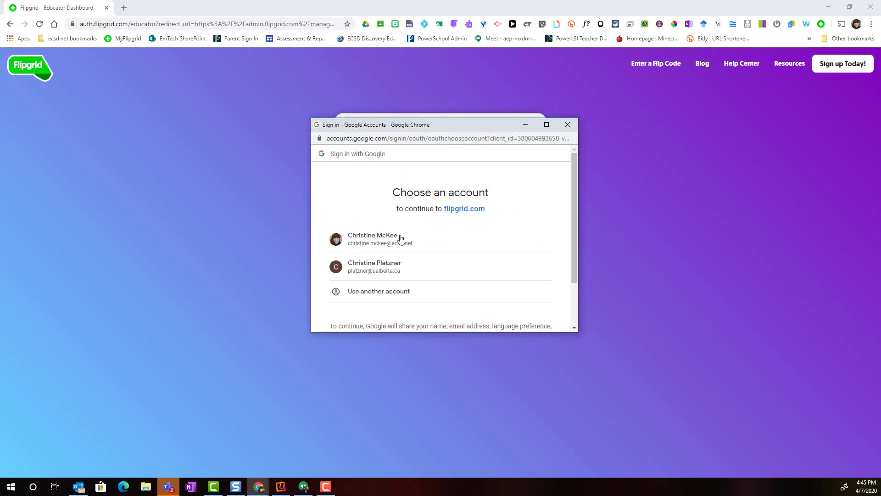
{"action": "left_click", "coordinate": [400, 240]}
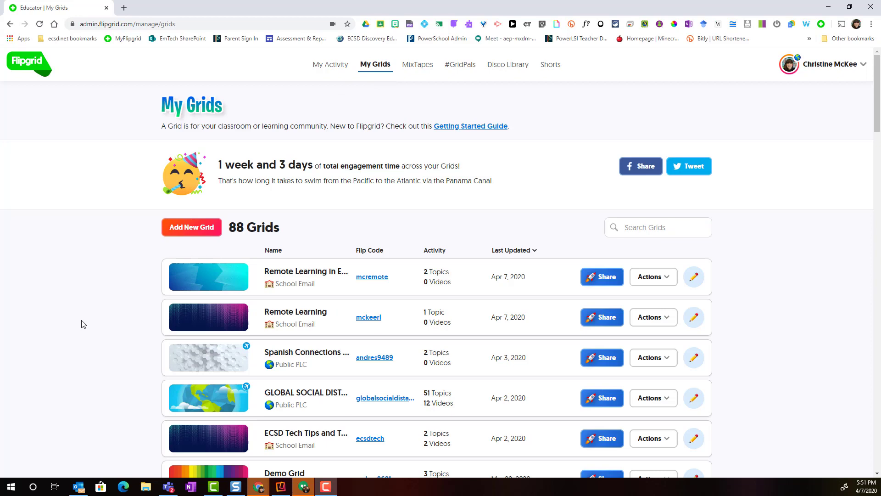
{"action": "left_click", "coordinate": [197, 233]}
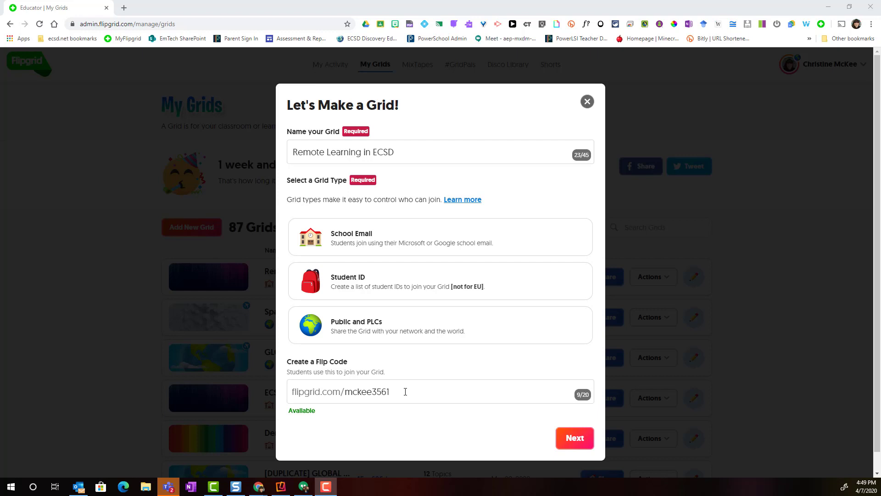
{"action": "key", "text": "BackSpace"}
{"action": "key", "text": "BackSpace"}
{"action": "key", "text": "BackSpace"}
{"action": "key", "text": "BackSpace"}
{"action": "key", "text": "BackSpace"}
{"action": "key", "text": "BackSpace"}
{"action": "key", "text": "BackSpace"}
{"action": "type", "text": "remote"}
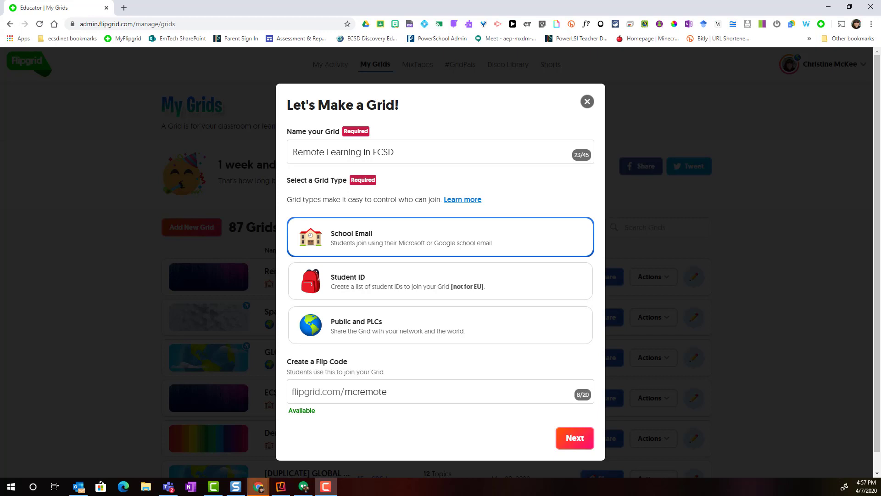
{"action": "left_click", "coordinate": [442, 243]}
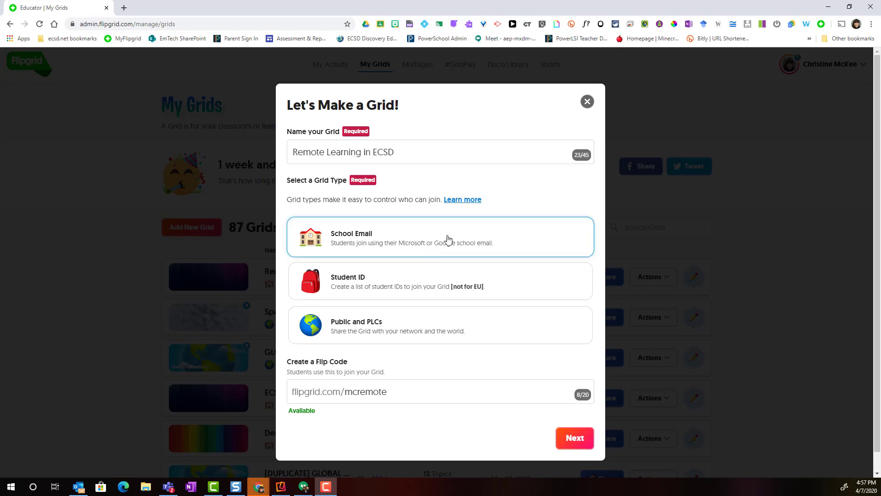
{"action": "left_click", "coordinate": [422, 242]}
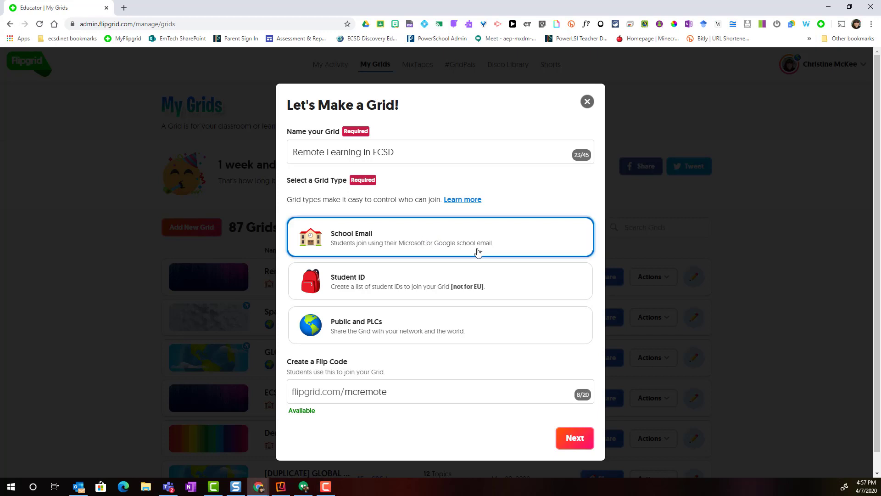
{"action": "left_click", "coordinate": [575, 439]}
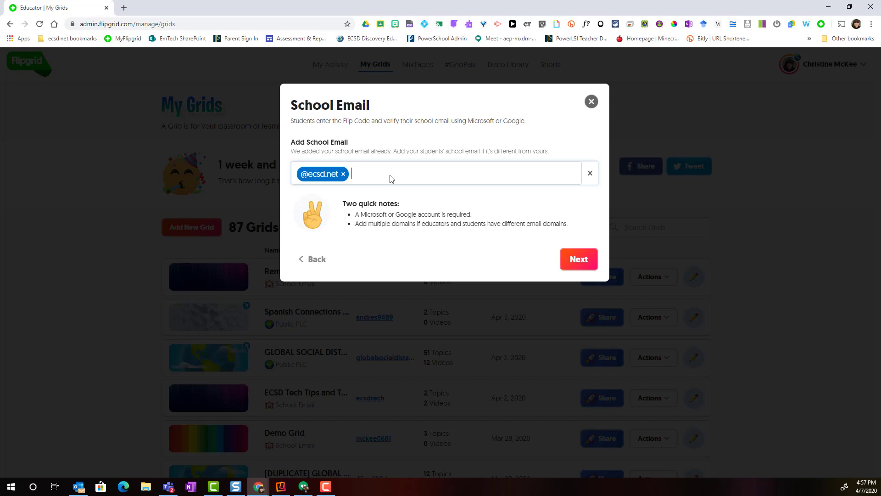
{"action": "key", "text": "F10"}
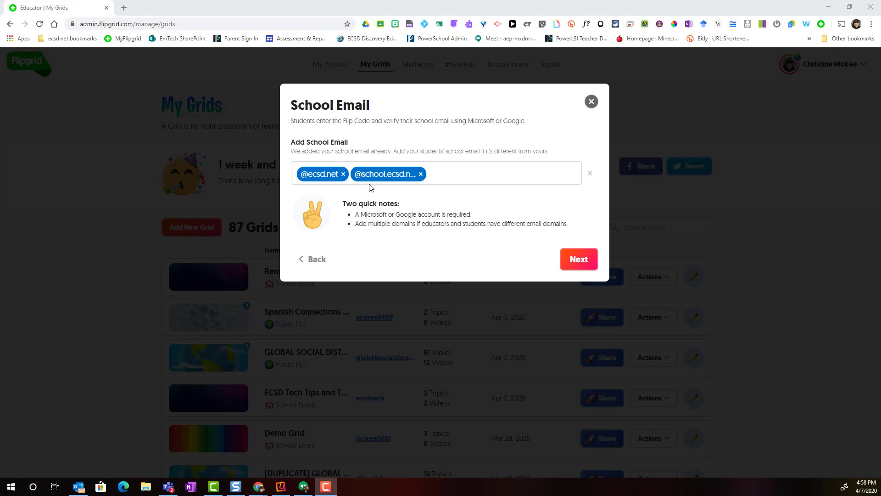
{"action": "left_click", "coordinate": [580, 260]}
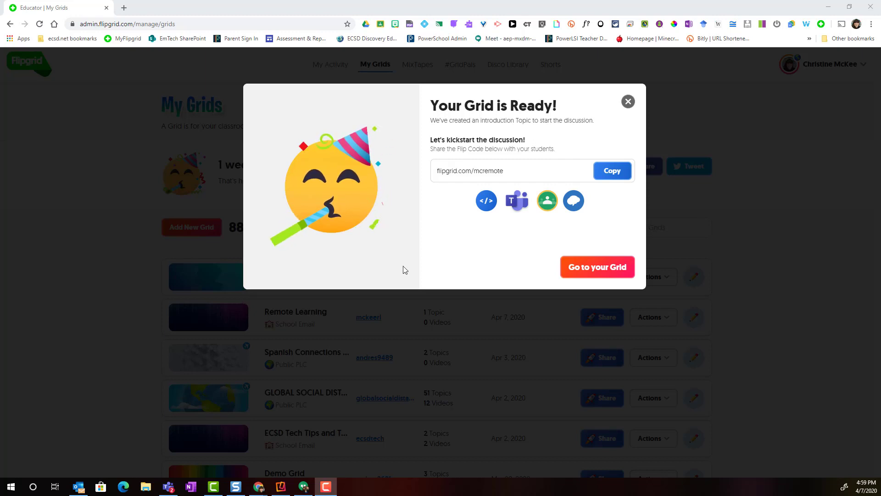
Step: Open the Remote Learning in ECSD grid and start a 'Daily Check in' topic with three check-in questions
{"action": "left_click", "coordinate": [593, 269]}
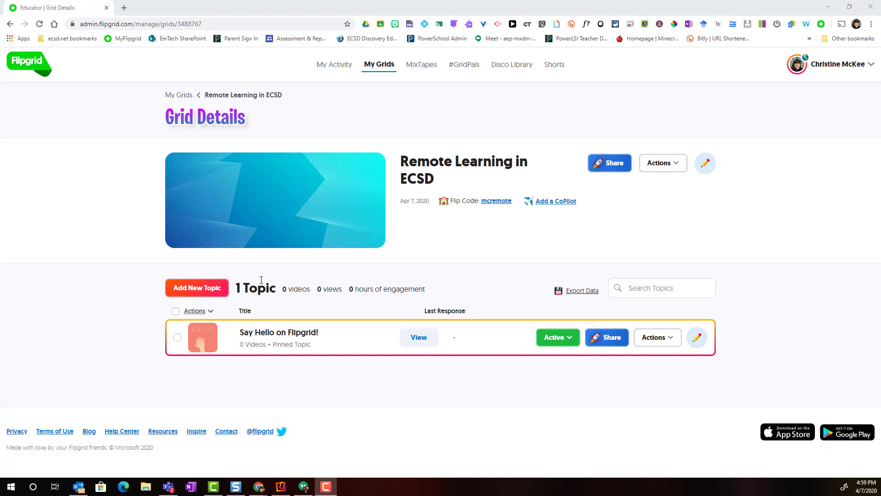
{"action": "left_click", "coordinate": [199, 289]}
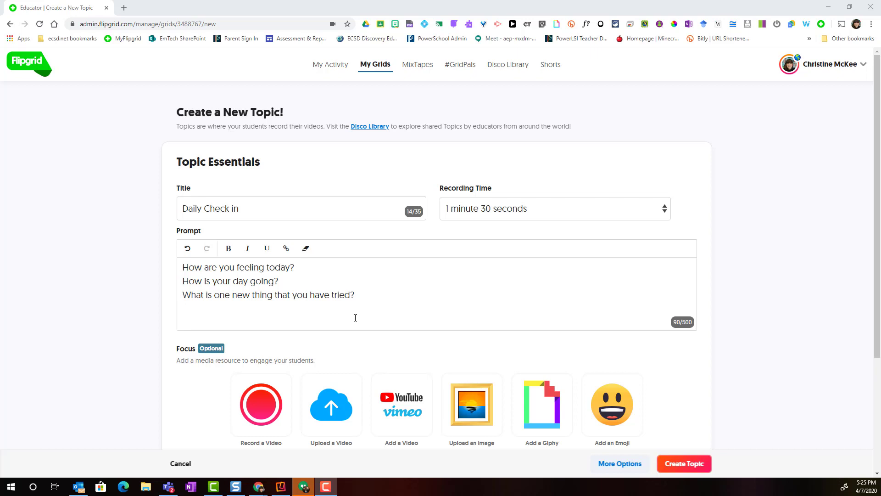
Step: Keep the 1 minute 30 seconds recording time and add an uploaded Focus video
{"action": "left_click", "coordinate": [553, 218]}
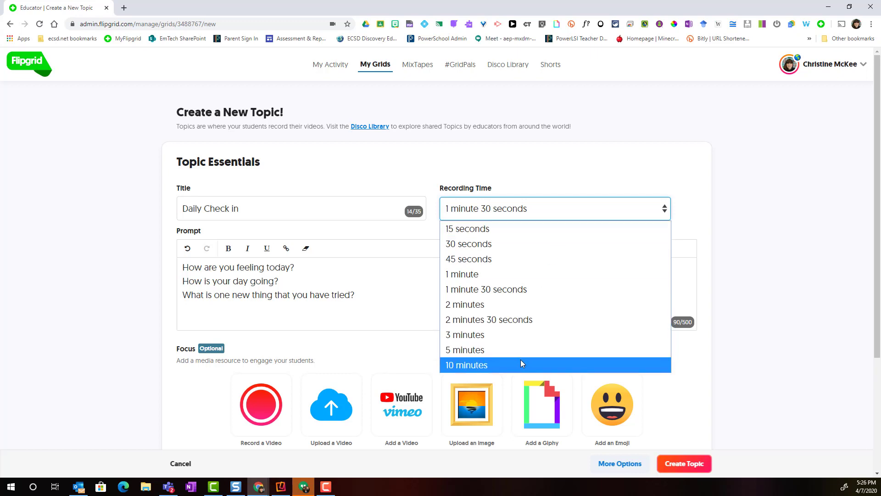
{"action": "left_click", "coordinate": [529, 435]}
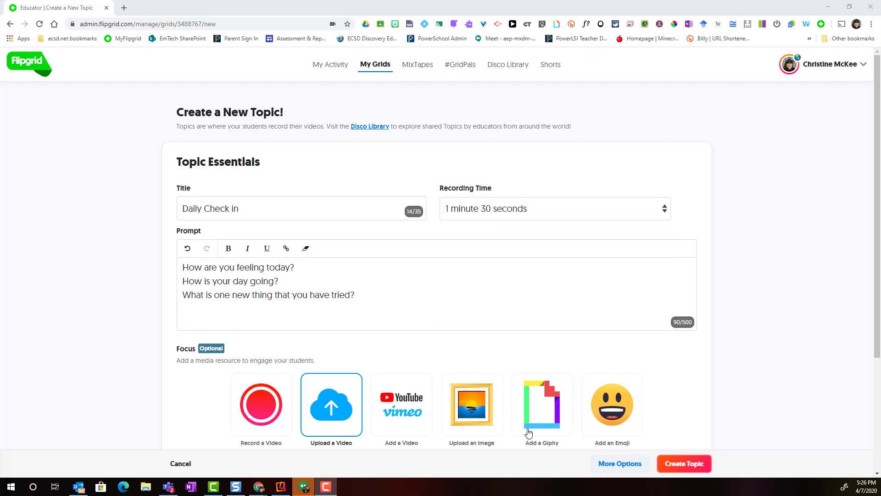
{"action": "scroll", "coordinate": [553, 423], "scroll_direction": "down", "scroll_amount": 2}
{"action": "scroll", "coordinate": [553, 423], "scroll_direction": "down", "scroll_amount": 1}
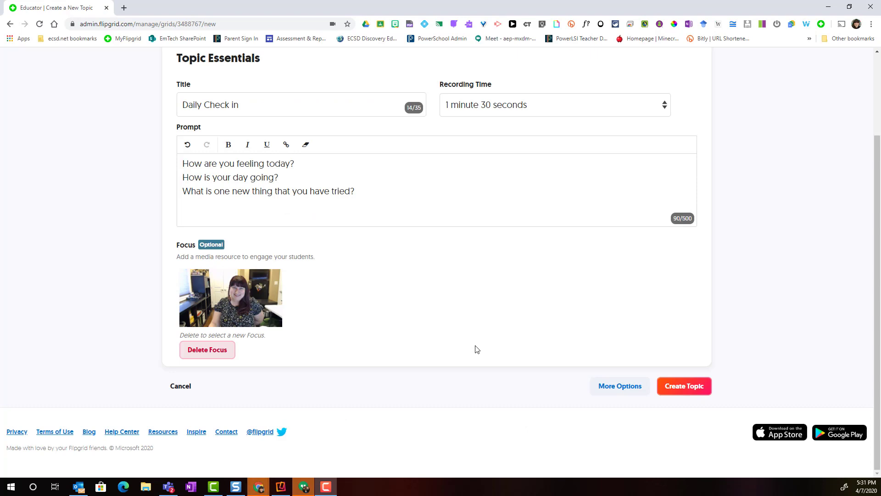
Step: Show More Options and look through Topic Tip, Attachments, Status, Video Features and Feedback unchanged
{"action": "left_click", "coordinate": [635, 395]}
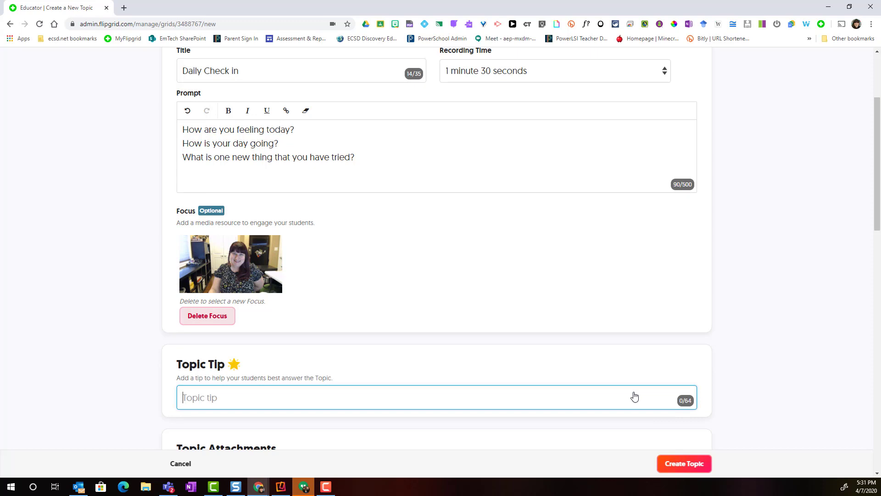
{"action": "scroll", "coordinate": [302, 405], "scroll_direction": "down", "scroll_amount": 2}
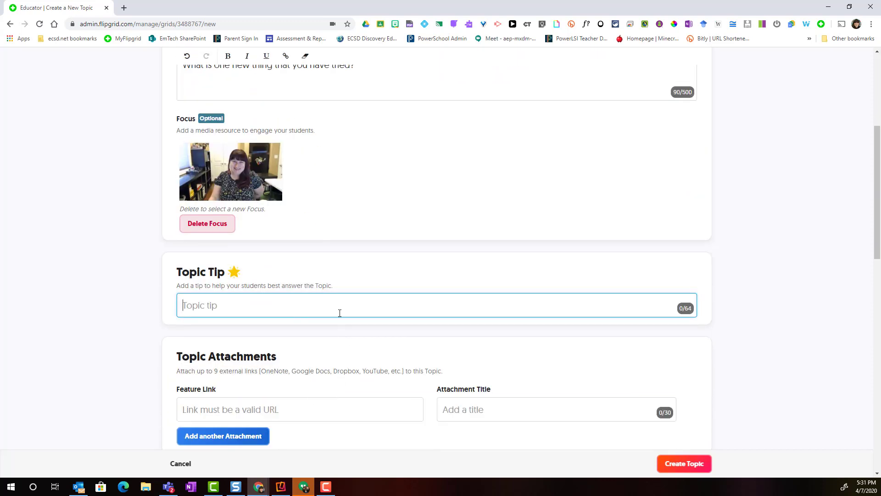
{"action": "scroll", "coordinate": [340, 314], "scroll_direction": "down", "scroll_amount": 2}
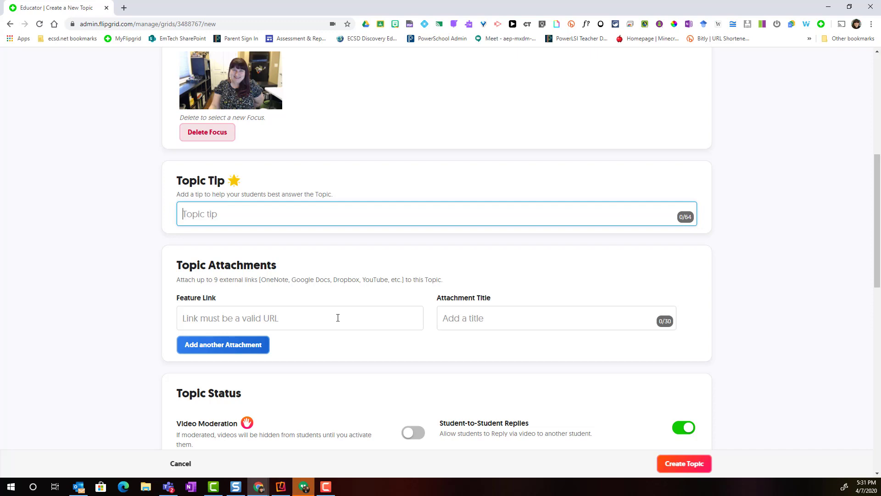
{"action": "scroll", "coordinate": [338, 317], "scroll_direction": "down", "scroll_amount": 2}
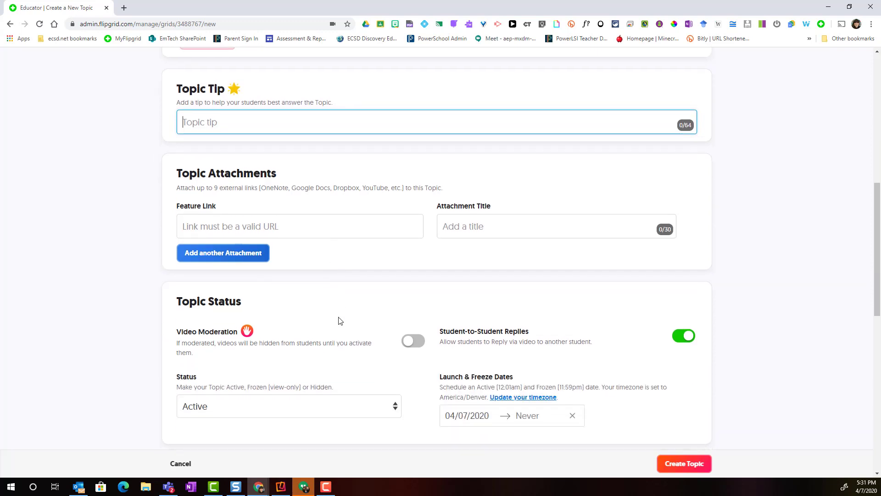
{"action": "scroll", "coordinate": [345, 321], "scroll_direction": "down", "scroll_amount": 1}
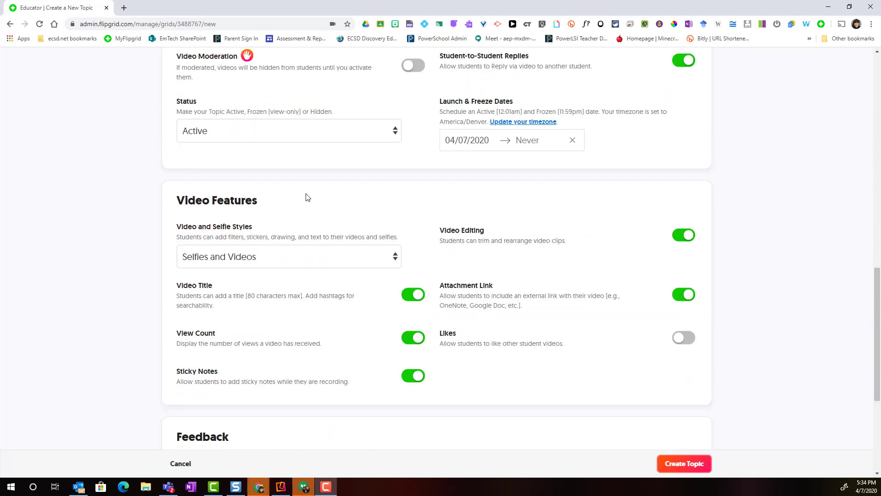
{"action": "scroll", "coordinate": [307, 194], "scroll_direction": "down", "scroll_amount": 1}
{"action": "scroll", "coordinate": [310, 194], "scroll_direction": "down", "scroll_amount": 1}
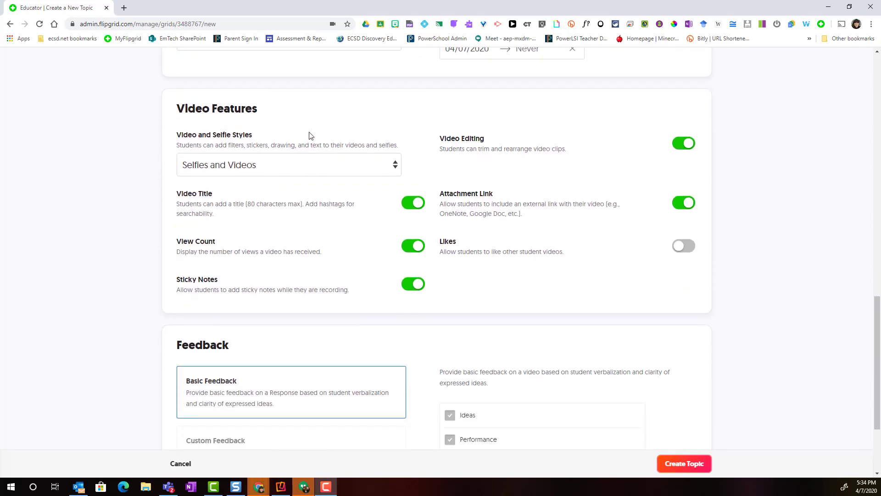
{"action": "scroll", "coordinate": [324, 272], "scroll_direction": "down", "scroll_amount": 1}
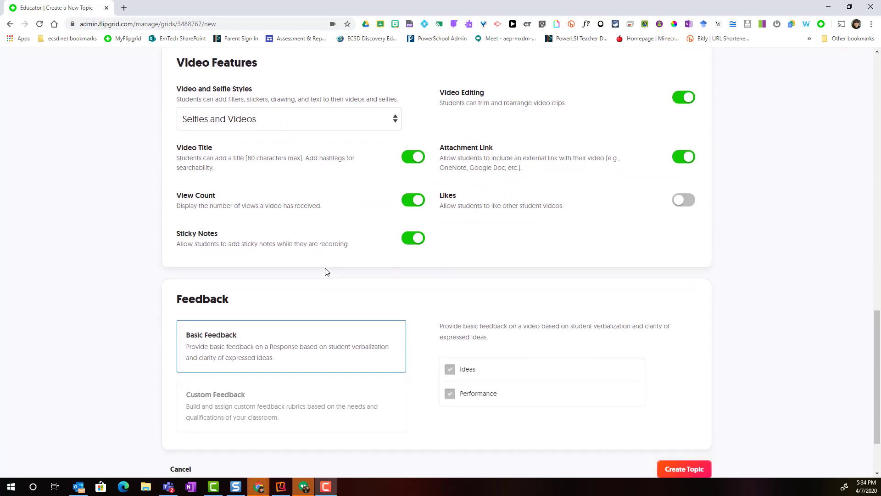
{"action": "scroll", "coordinate": [303, 254], "scroll_direction": "down", "scroll_amount": 1}
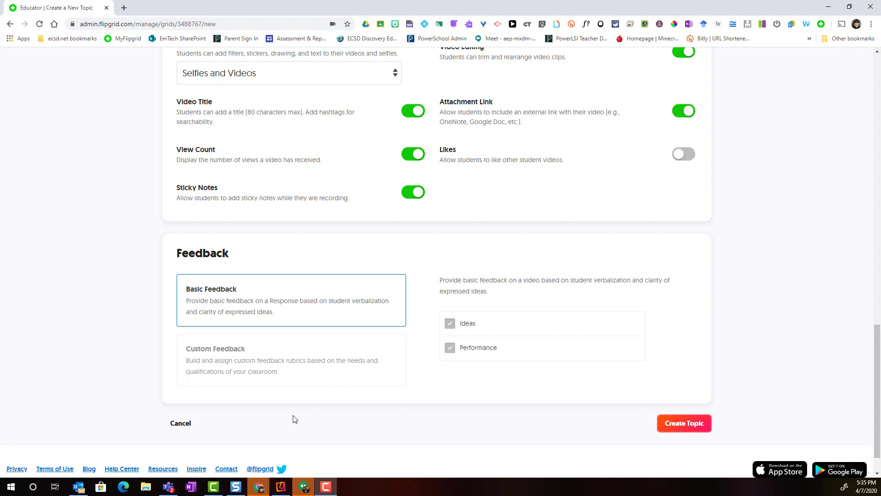
Step: Create the Daily Check in topic, acknowledge All Set!, and go back to Remote Learning in ECSD
{"action": "left_click", "coordinate": [681, 424]}
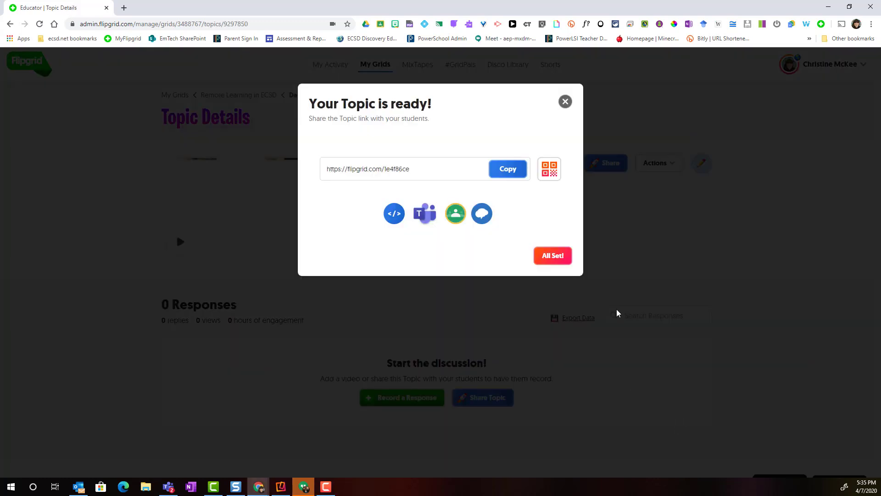
{"action": "left_click", "coordinate": [553, 256]}
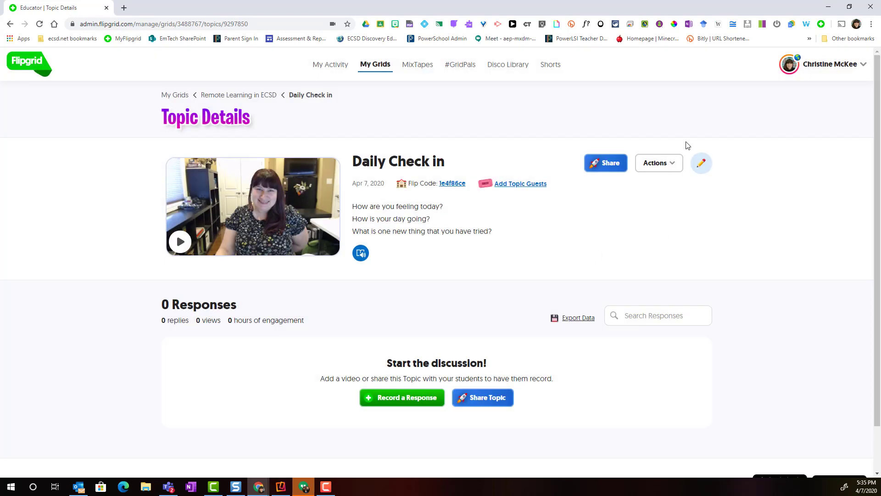
{"action": "left_click", "coordinate": [266, 97]}
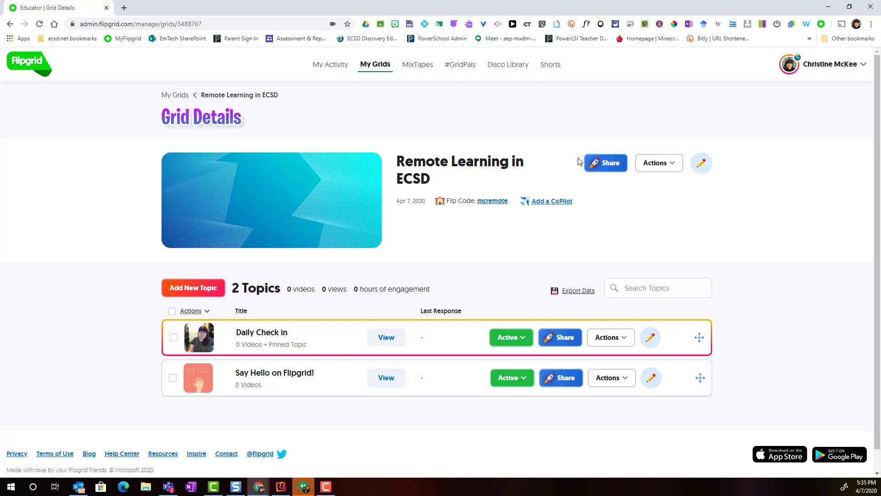
{"action": "left_click", "coordinate": [607, 170]}
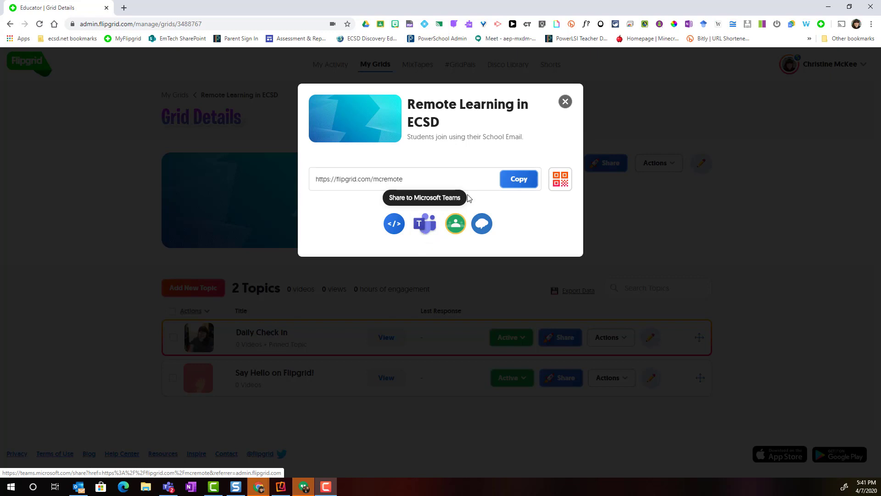
{"action": "left_click", "coordinate": [521, 186]}
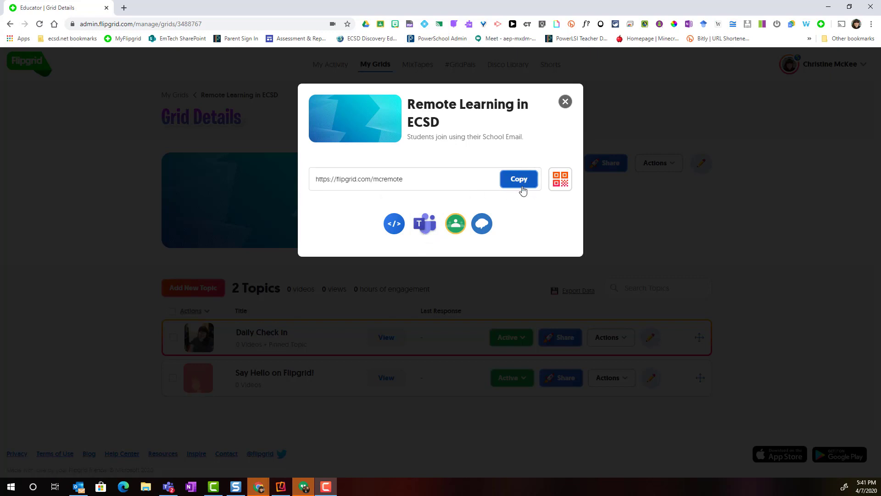